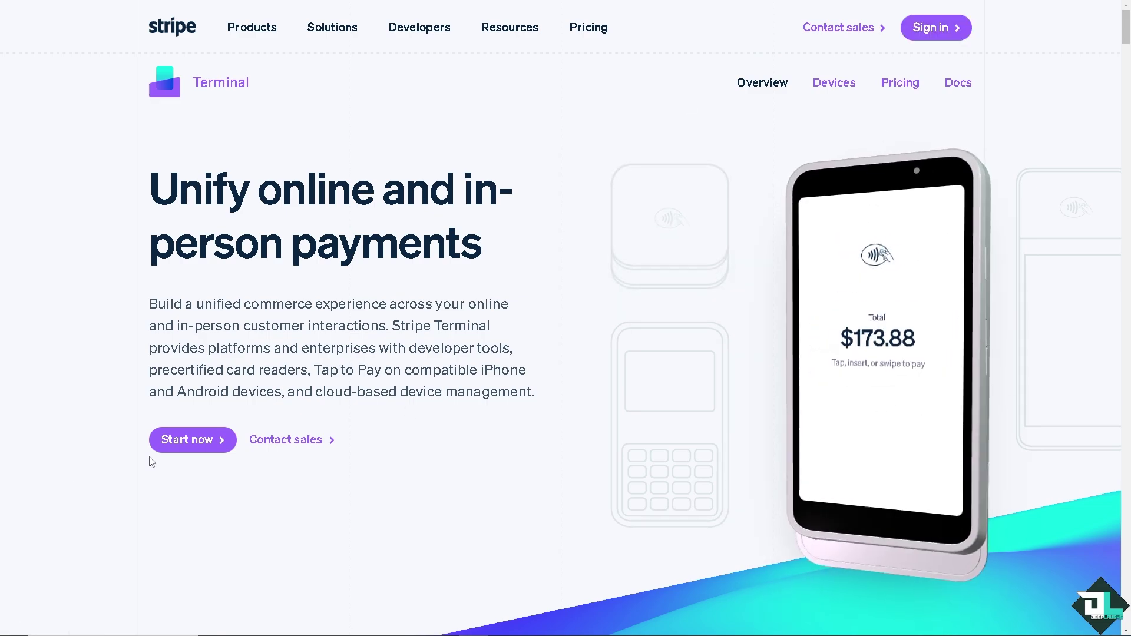
Select Start now on the Stripe Terminal page to begin account sign-up
left_click(194, 449)
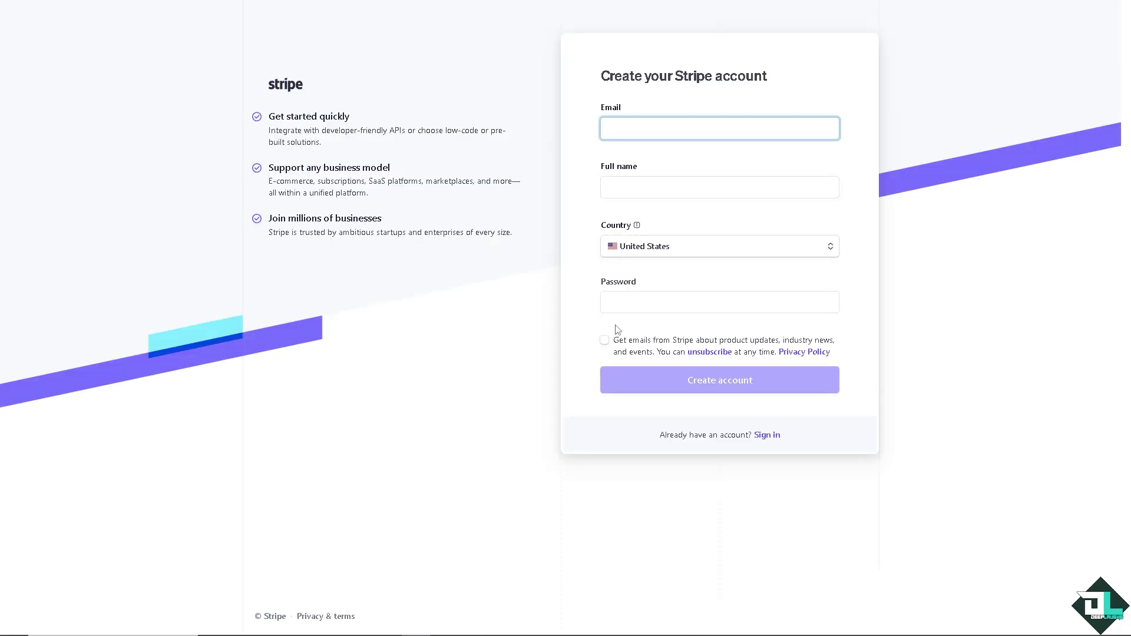
Opt in to product-update emails on the Create your Stripe account form
left_click(604, 340)
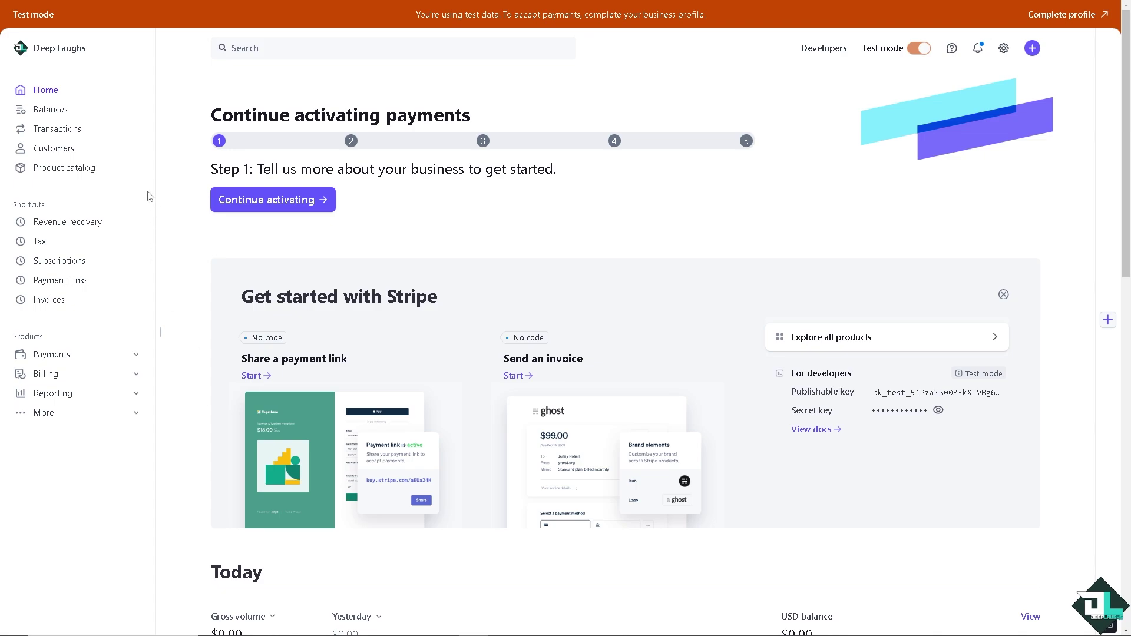
Add a product named 'How to ADD a TRIAL in STRIPE' with matching description and a thumbnail image
left_click(88, 169)
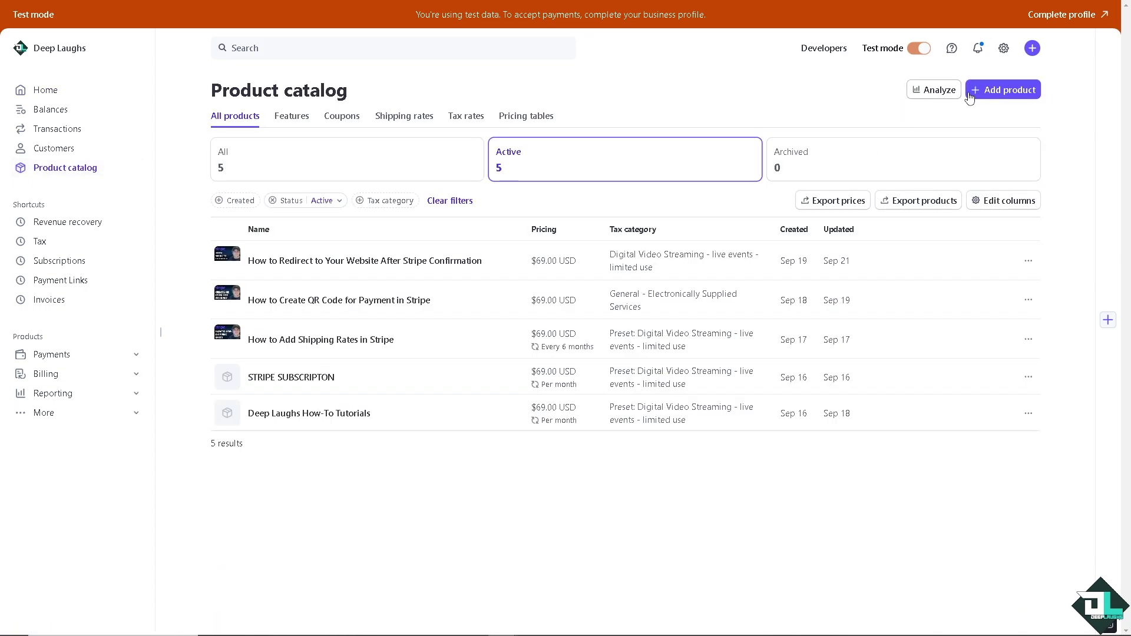
left_click(975, 94)
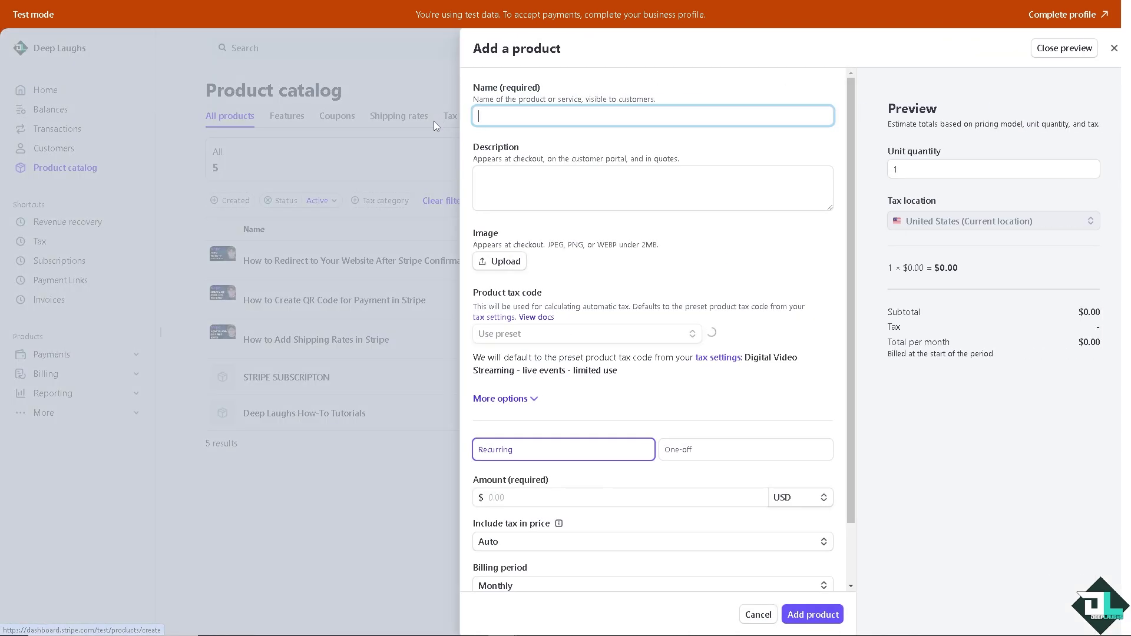
type("How to ADD a TRIAL in STRIPE")
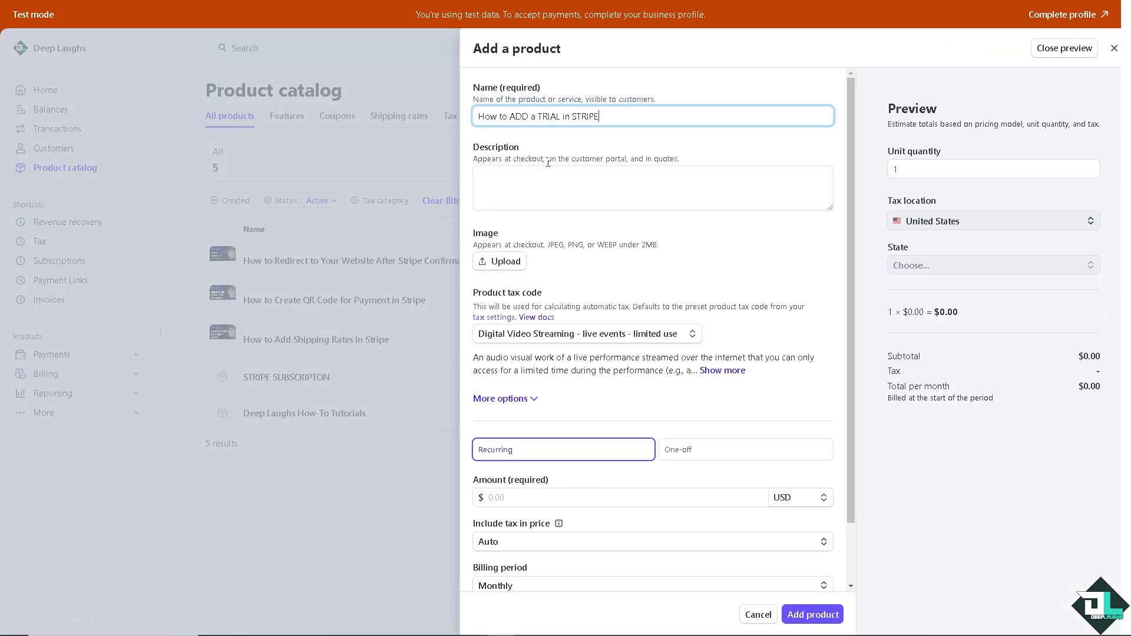
key("Tab")
type("How to ADD a TRIAL in STRIPE")
left_click(506, 262)
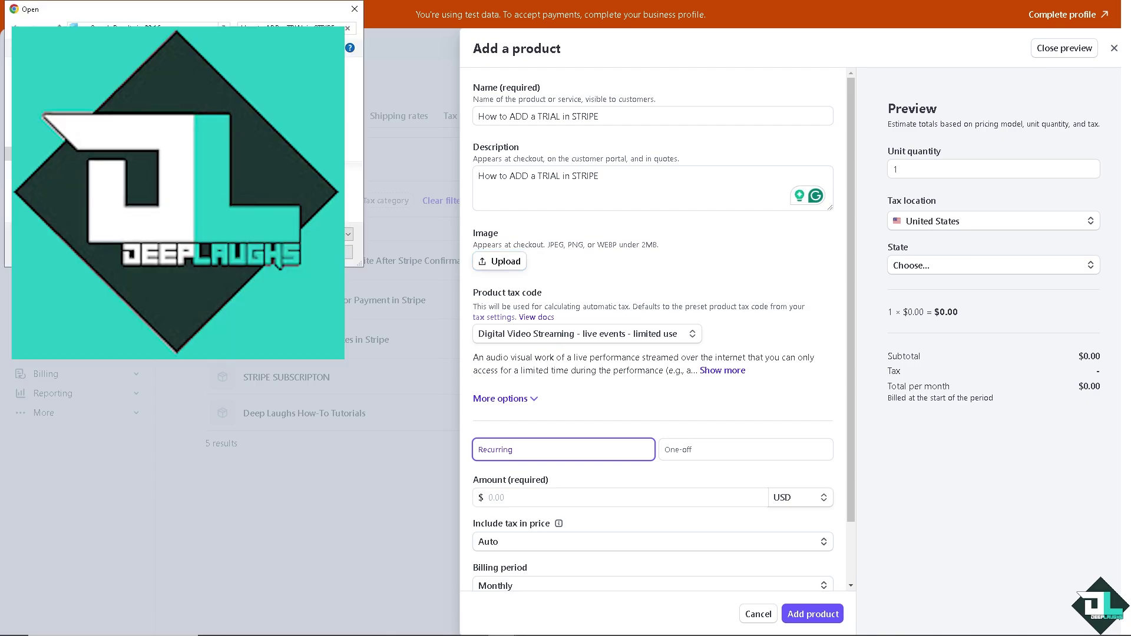
key("Return")
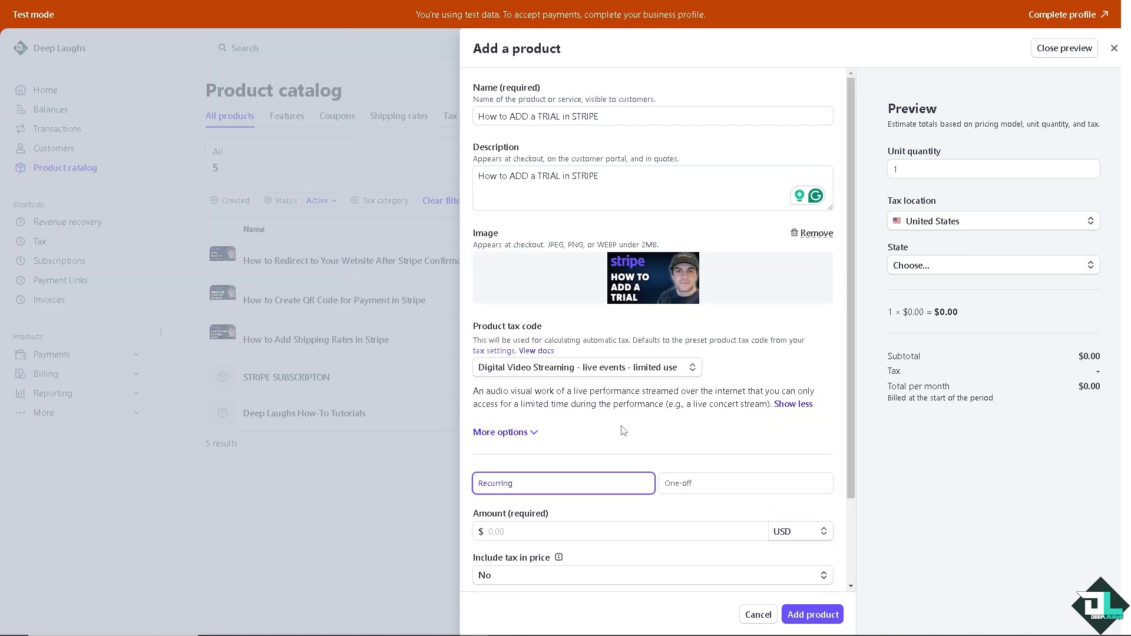
Add product metadata with key 'Free Trial' and value 0
left_click(534, 434)
scroll(577, 424, "down", 2)
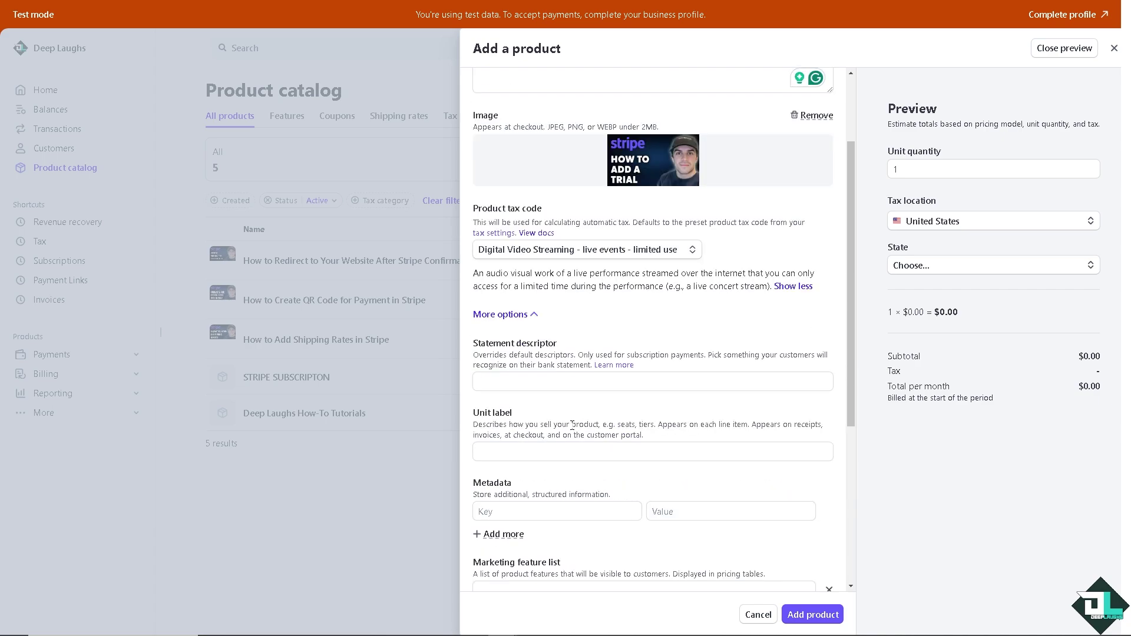
scroll(544, 450, "down", 2)
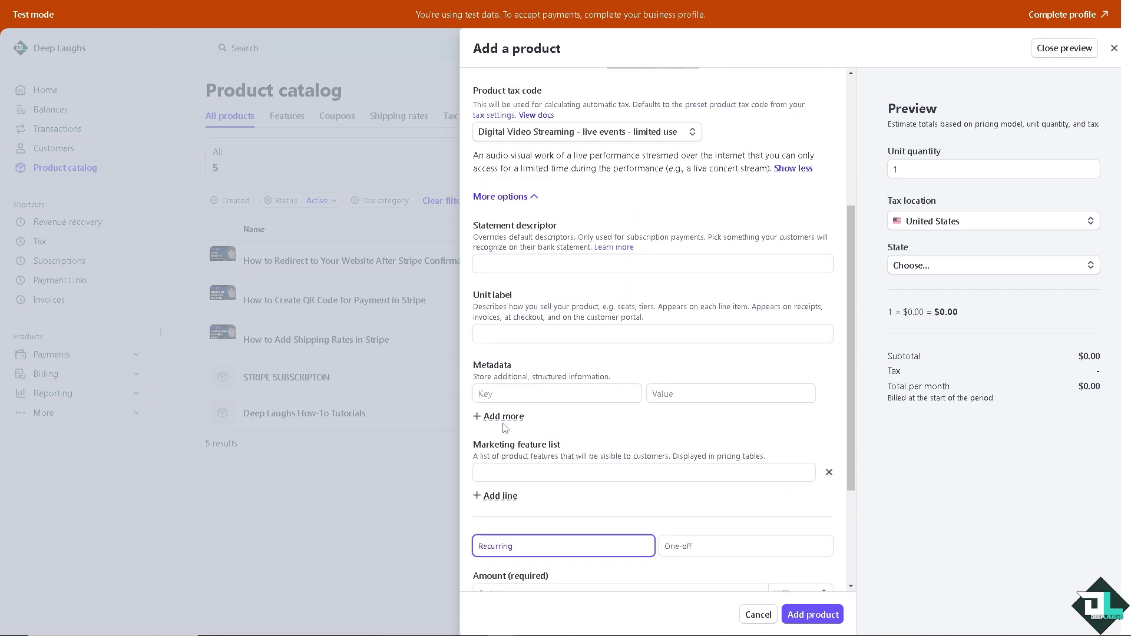
left_click(504, 418)
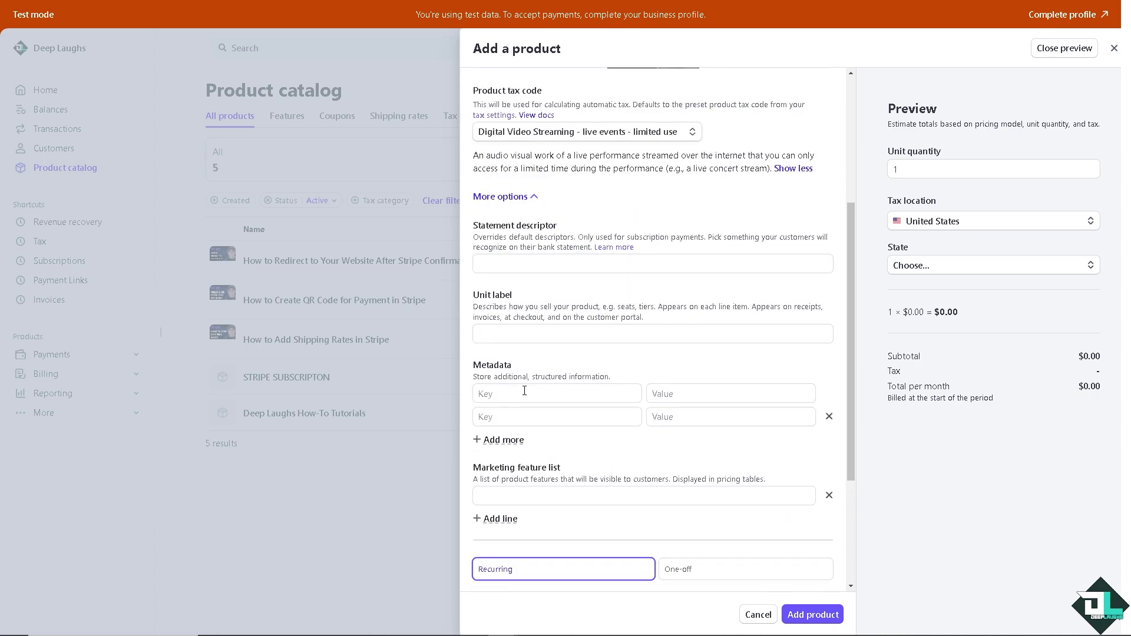
left_click(525, 393)
type("Free Trial")
left_click(688, 391)
type("0")
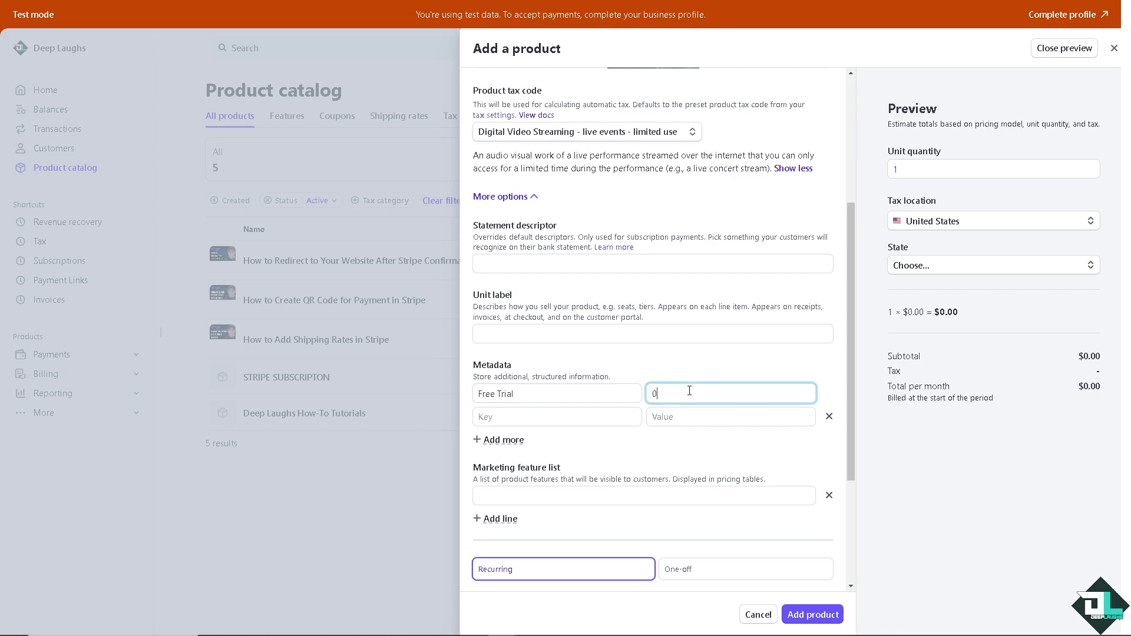
Make the product's price One-off and save the product
scroll(560, 471, "down", 2)
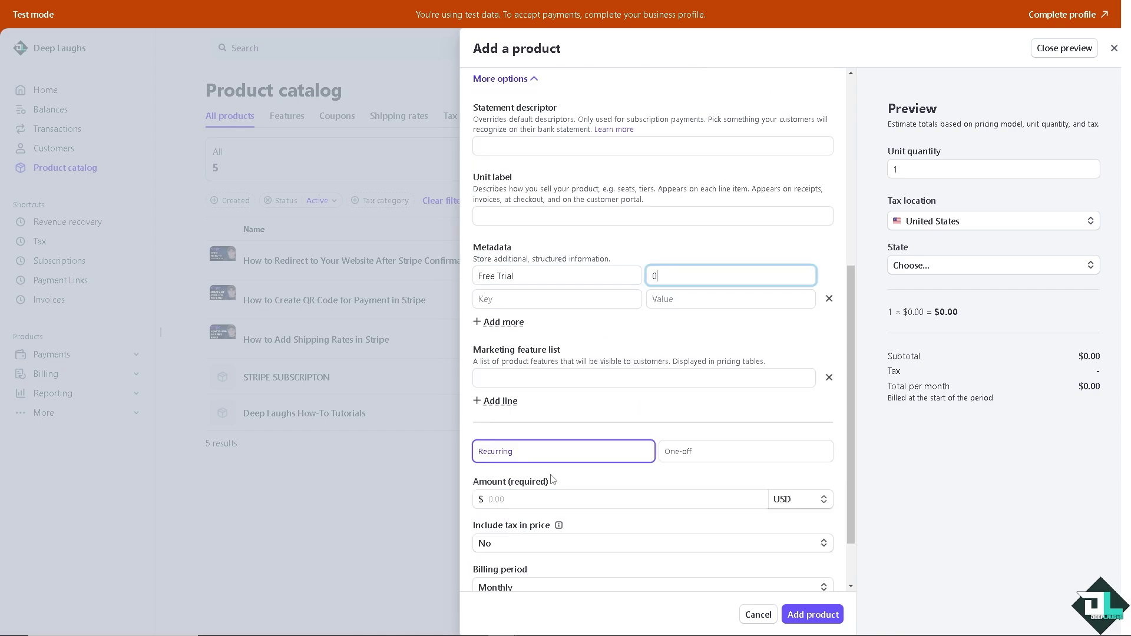
scroll(670, 439, "down", 1)
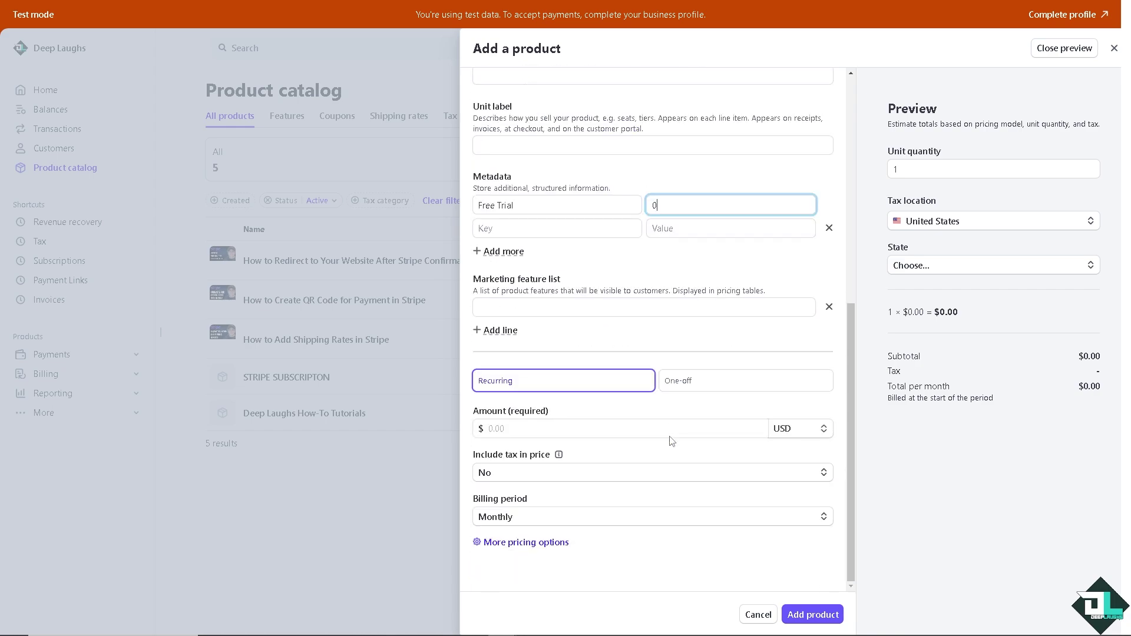
left_click(695, 383)
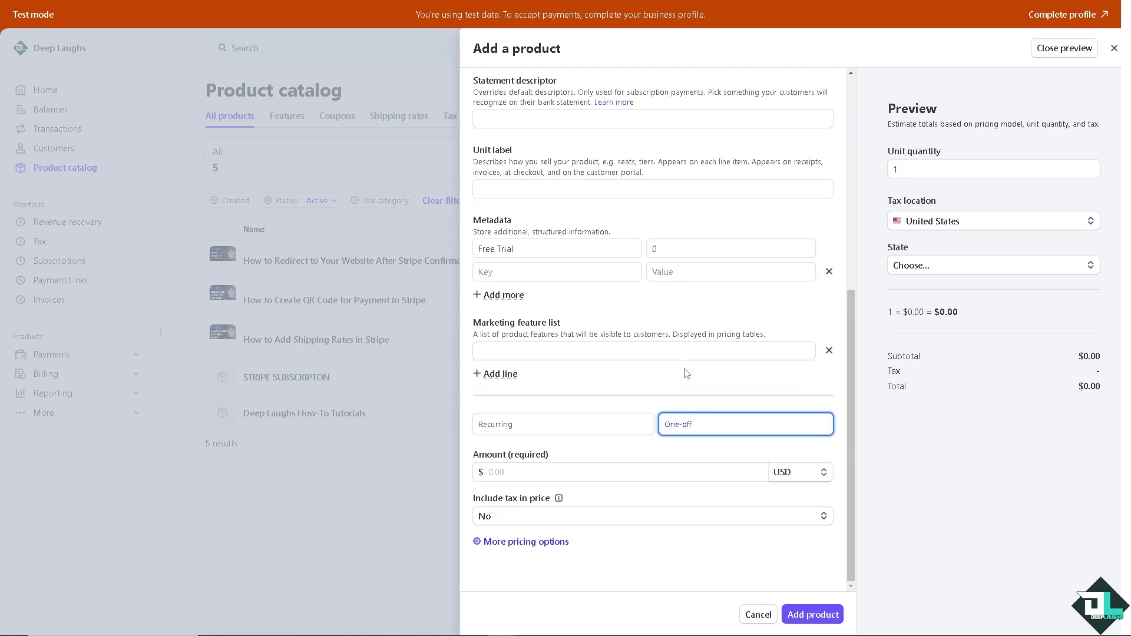
scroll(674, 368, "up", 6)
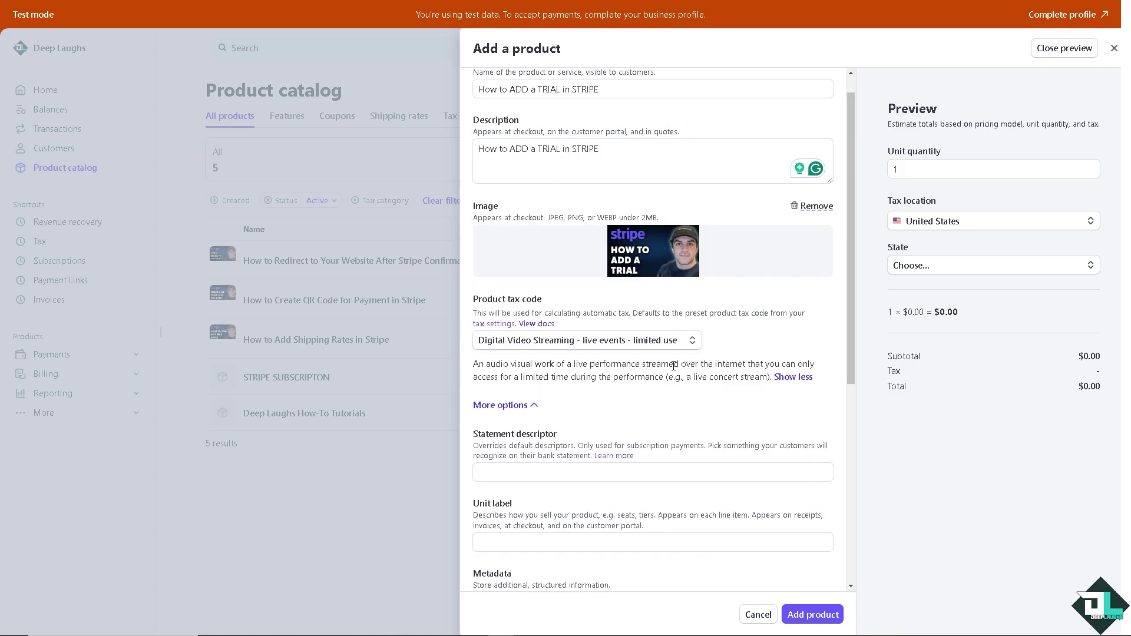
left_click(819, 615)
Scroll the product catalog to view the new $0.00 USD trial product
scroll(689, 287, "up", 1)
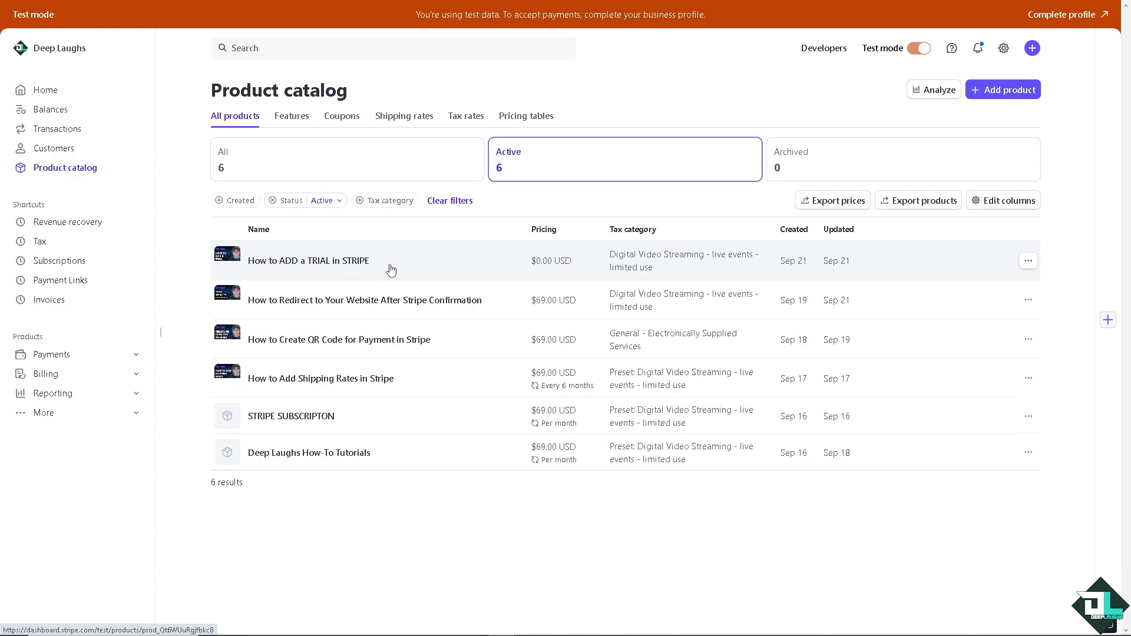
Open the 'How to ADD a TRIAL in STRIPE' product page and its $0.00 price's actions menu
left_click(1028, 263)
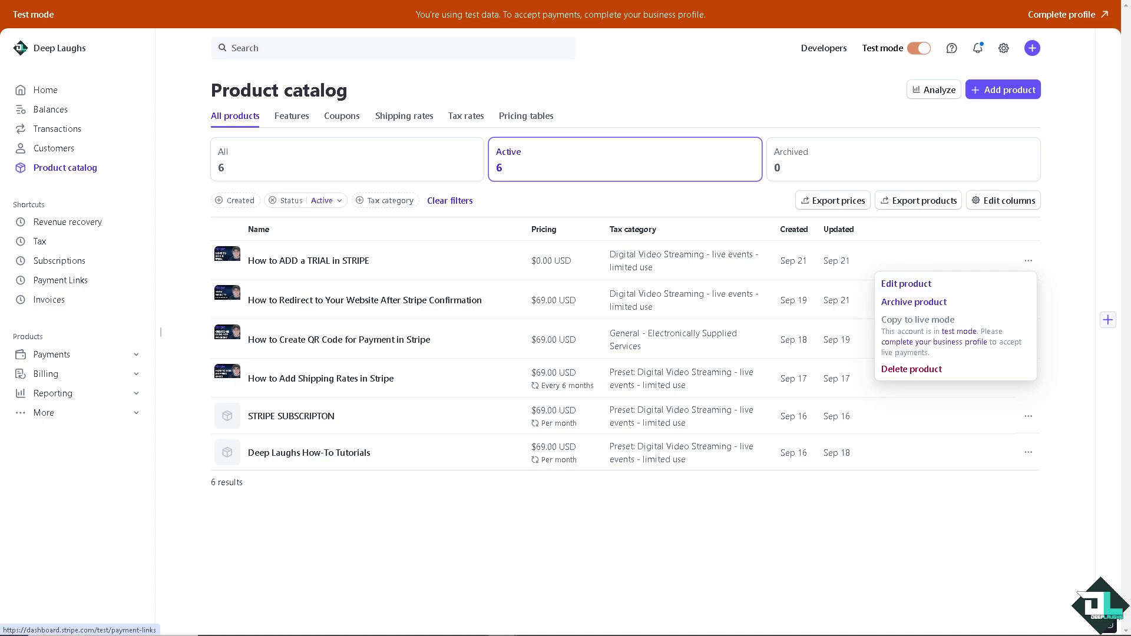
left_click(353, 261)
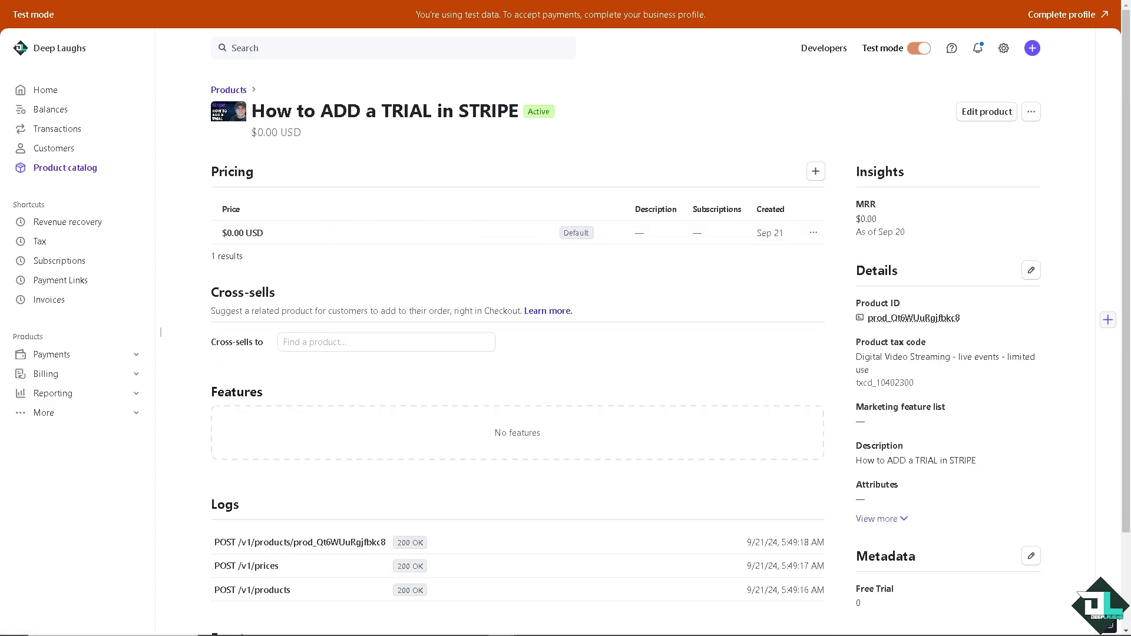
left_click(813, 232)
Edit the $0.00 price to add the description 'Free Trial' and update it
left_click(750, 316)
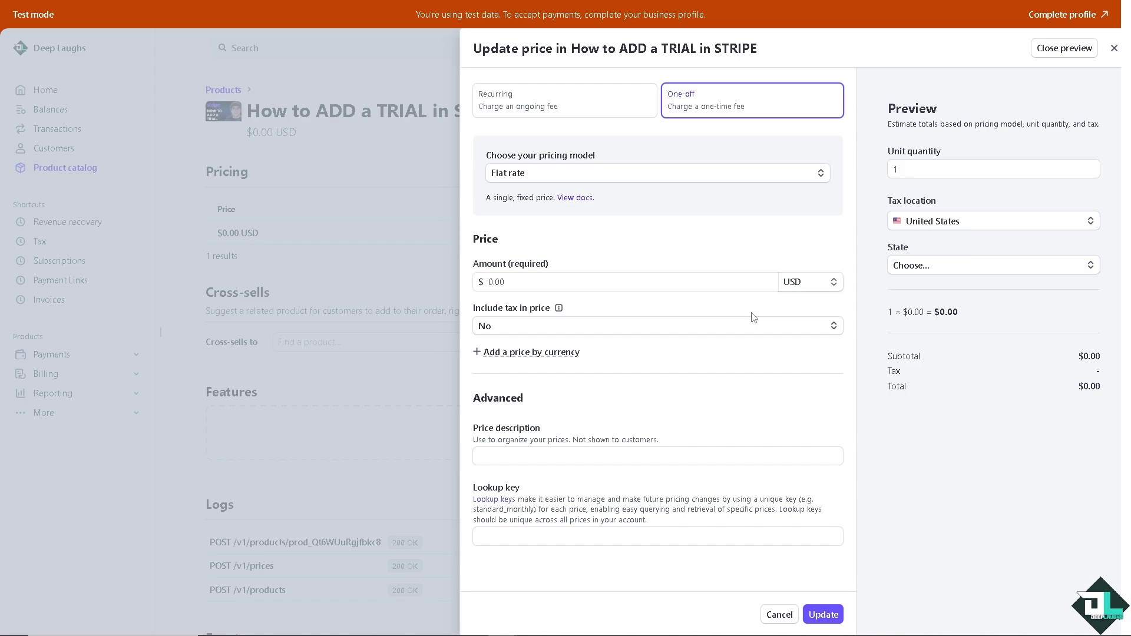
left_click(579, 454)
type("Free")
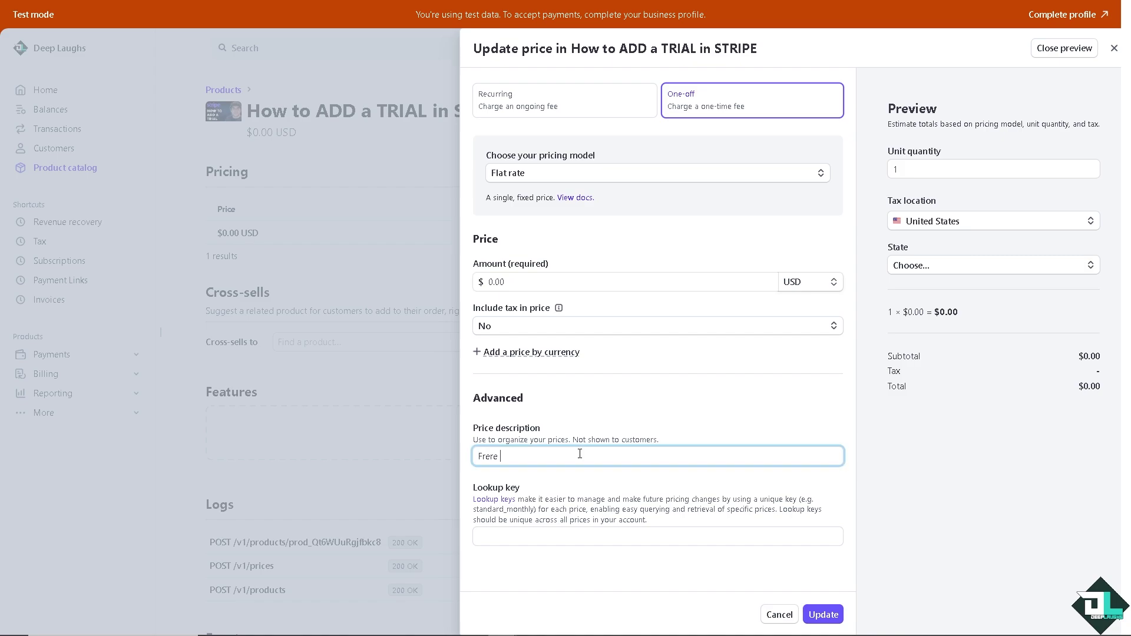
key("BackSpace")
key("BackSpace")
type("e Trial")
left_click(824, 614)
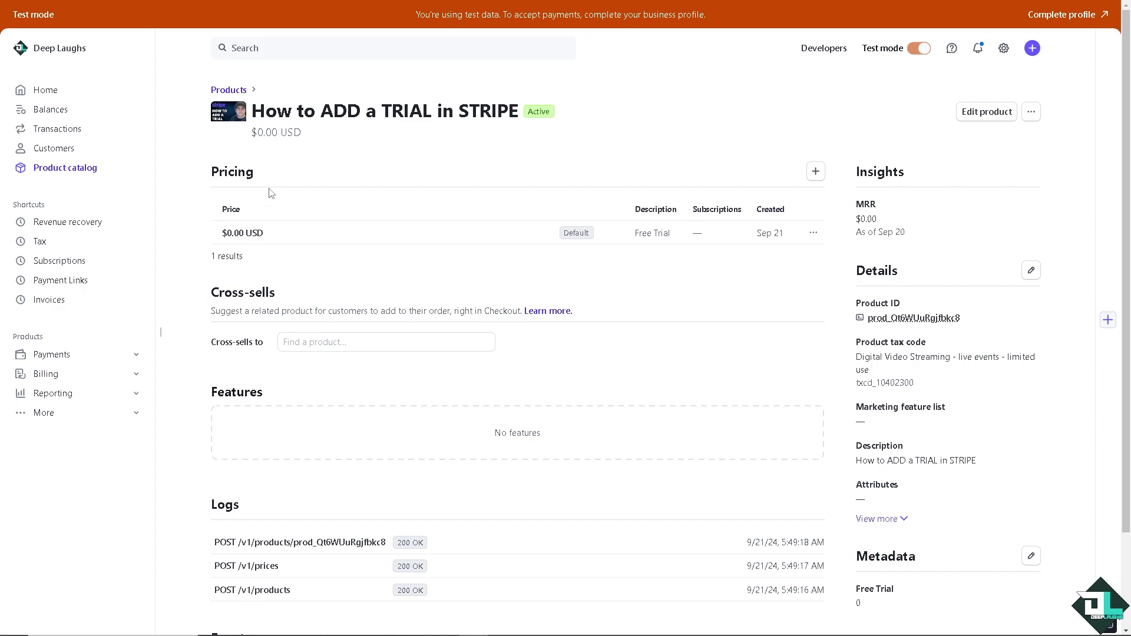
Open Edit product to view the trial product's name, thumbnail and $0.00 price
left_click(993, 114)
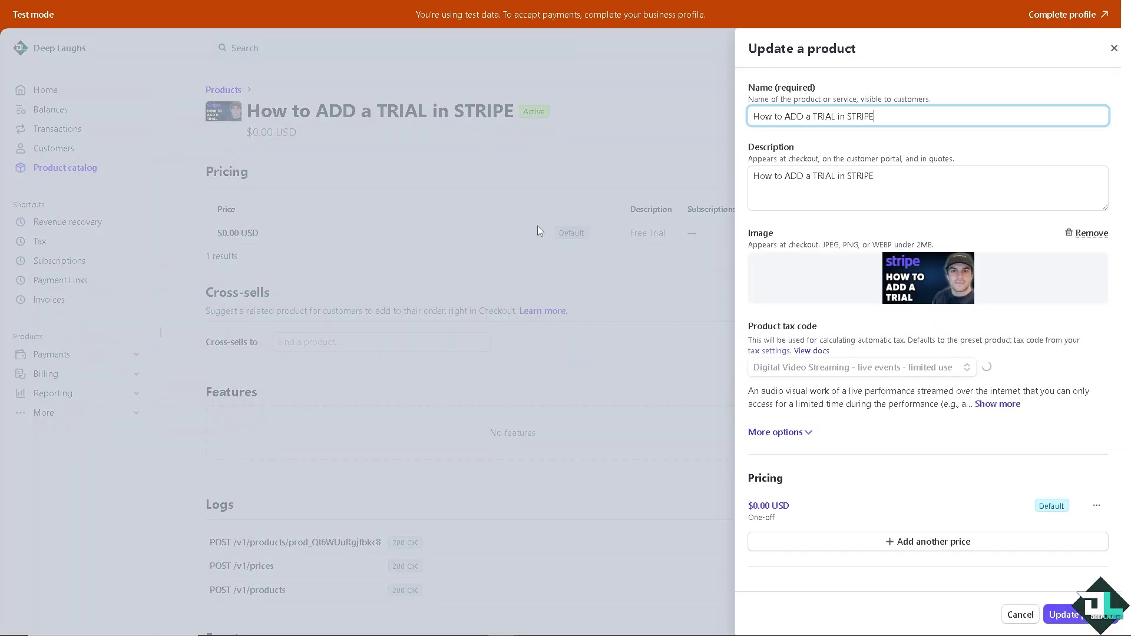